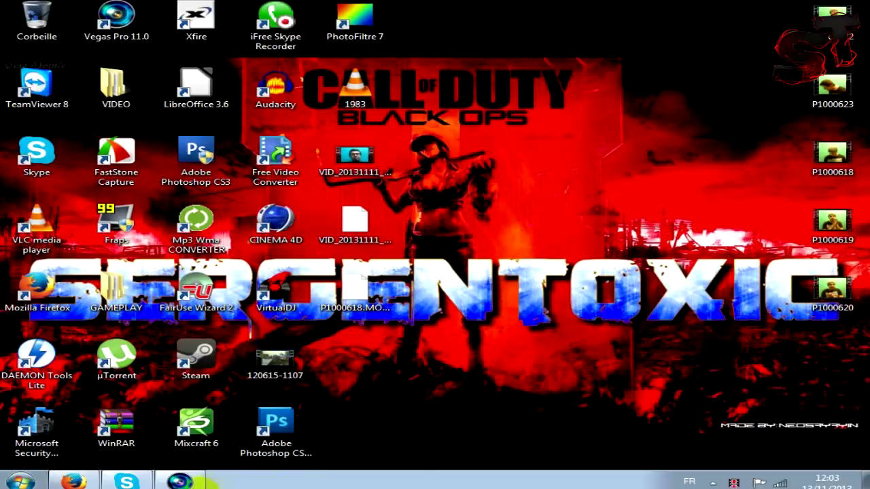
Step: Switch to Vegas Pro and delete the green-screen video clip with its audio from the first two tracks
click(180, 481)
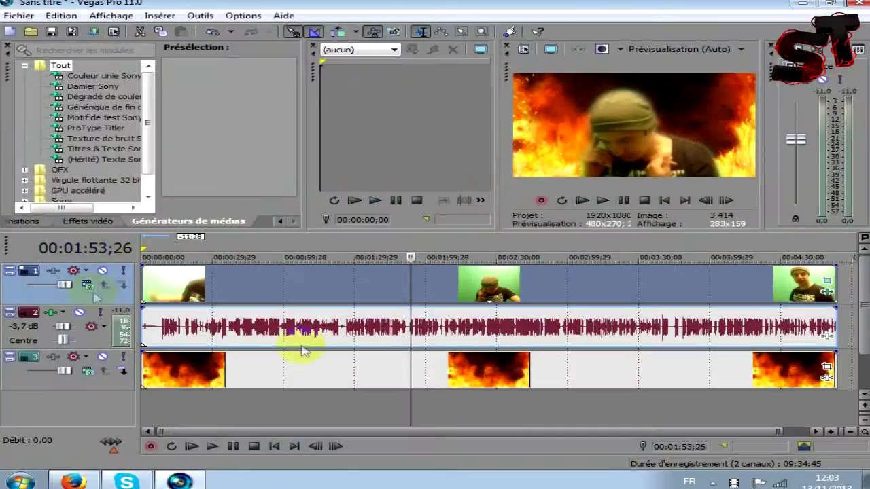
click(468, 285)
right_click(503, 284)
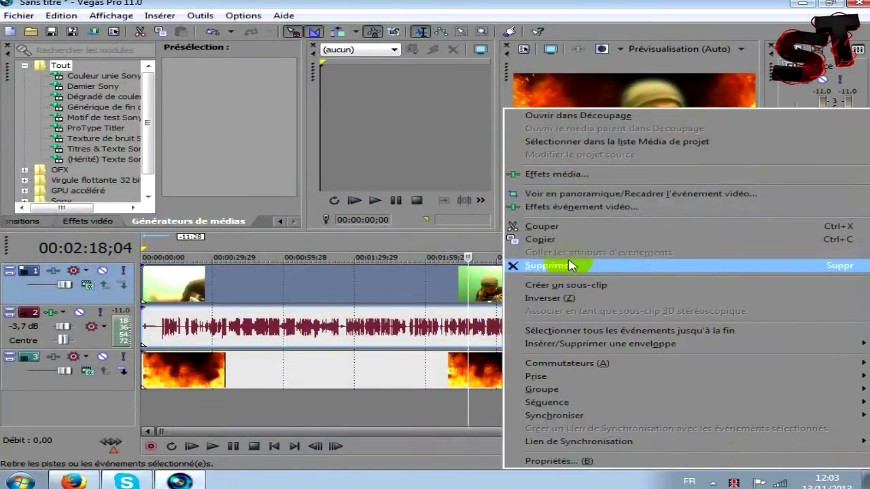
click(571, 265)
Step: Delete the empty audio and video tracks so that only the fire background's track remains
click(284, 367)
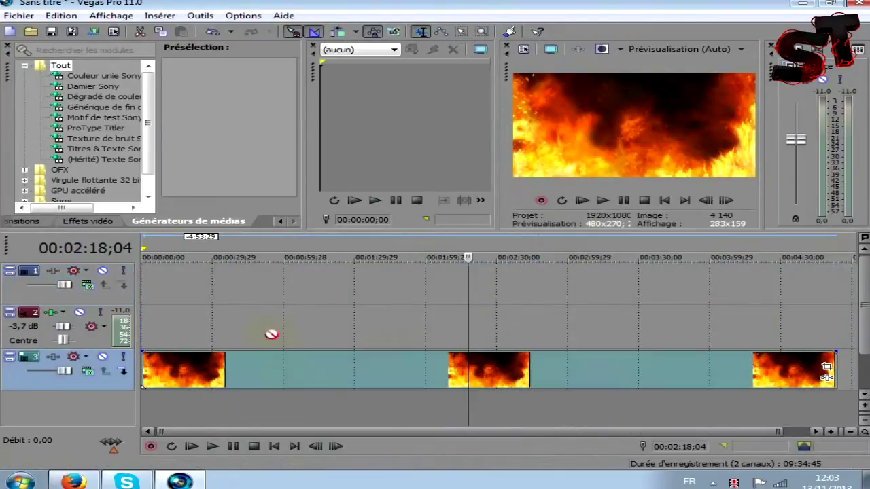
right_click(260, 316)
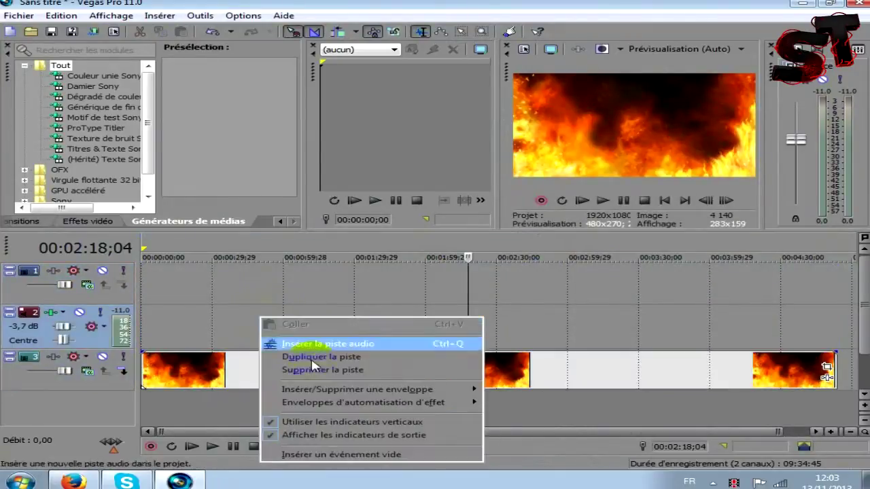
click(314, 326)
right_click(312, 284)
click(340, 320)
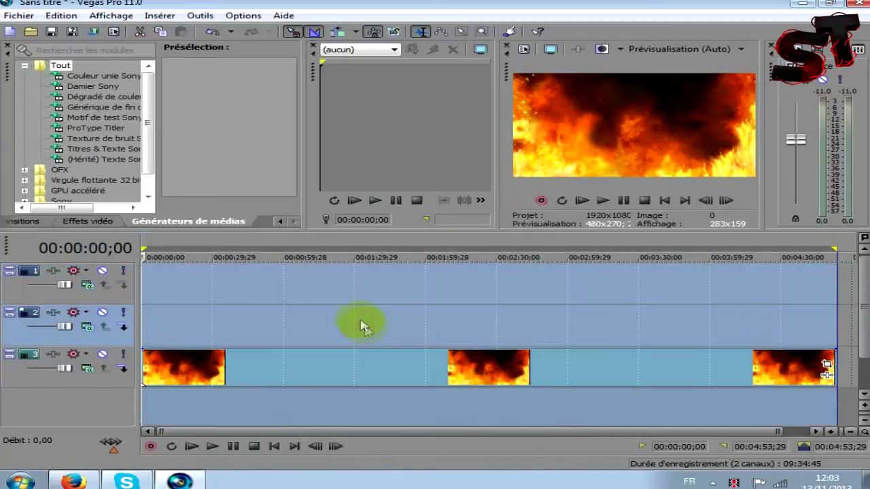
click(295, 295)
right_click(297, 275)
click(350, 329)
right_click(345, 293)
click(389, 345)
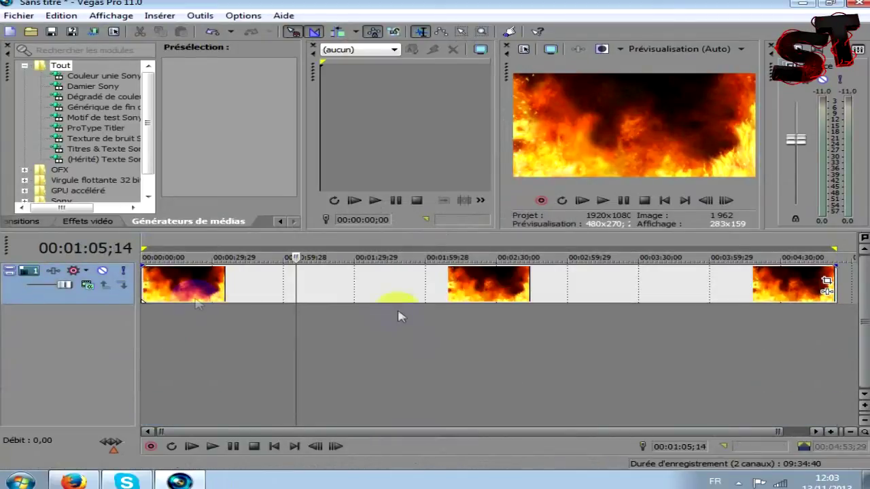
Step: Insert two empty video tracks above the fire background's track
click(121, 284)
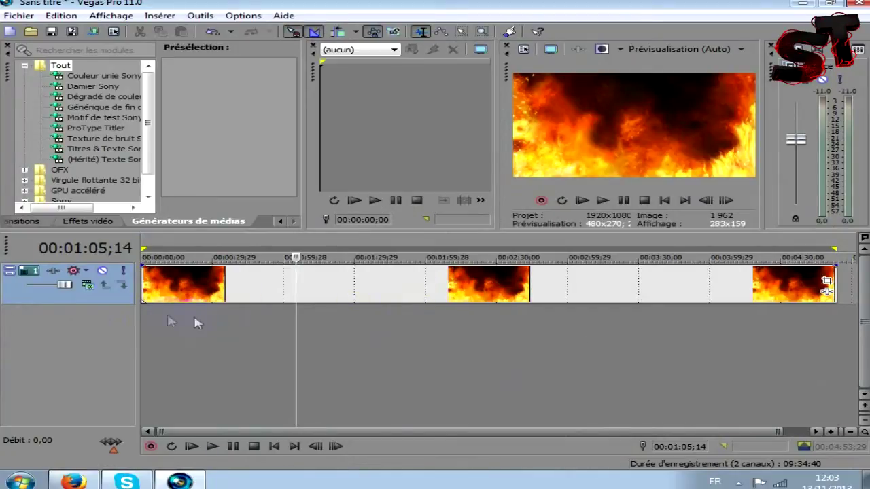
right_click(829, 280)
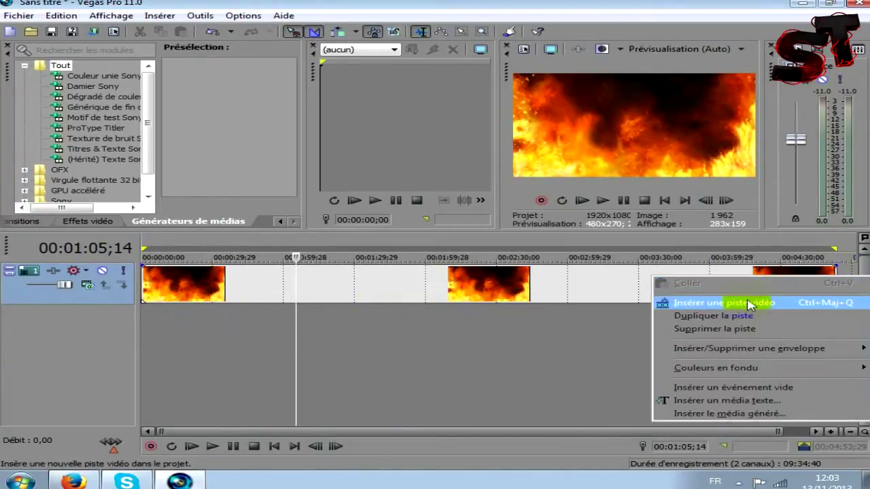
click(724, 299)
right_click(724, 299)
click(740, 300)
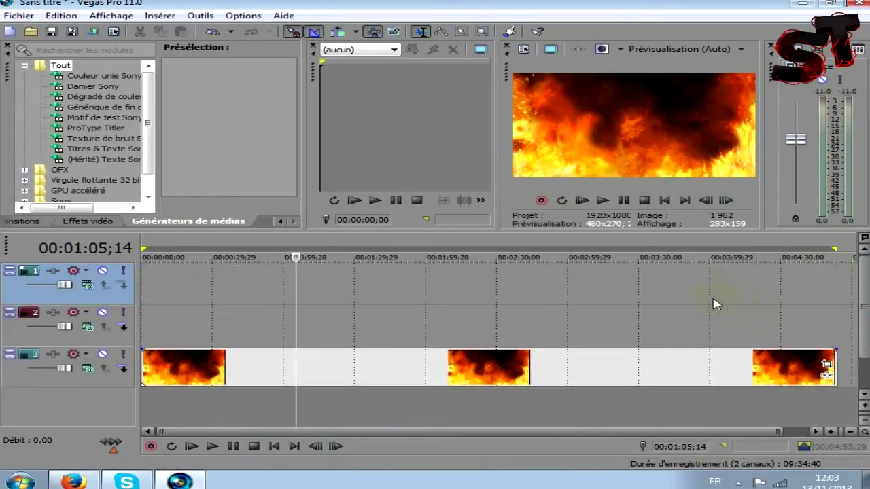
Step: Place the desktop video VID_20131111_121827 at the start of the timeline above the fire, and remove the leftover empty track
click(804, 4)
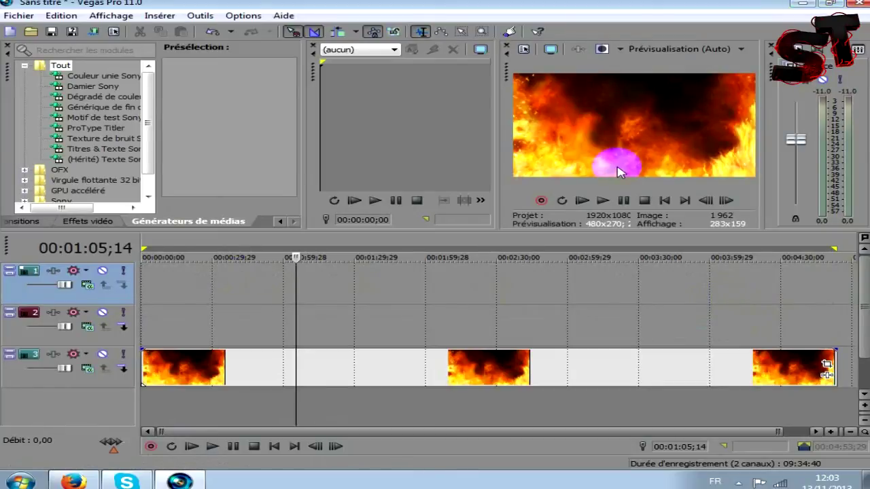
click(355, 160)
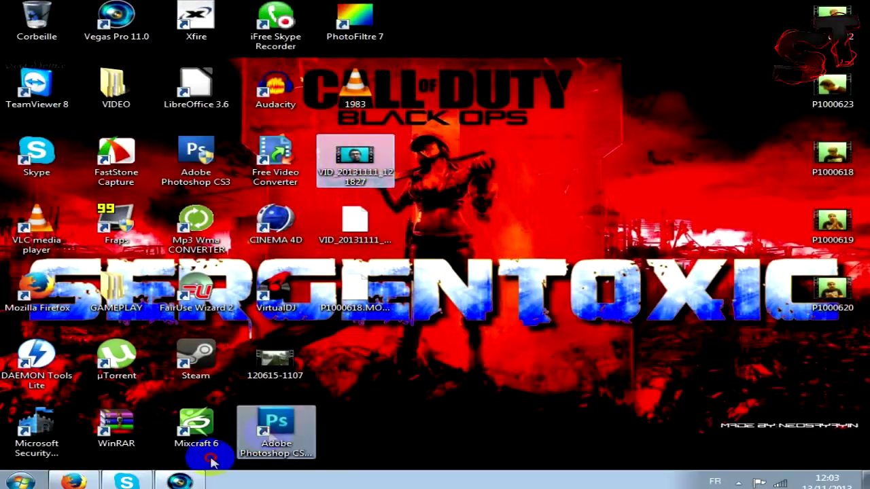
drag(197, 481, 170, 298)
right_click(185, 359)
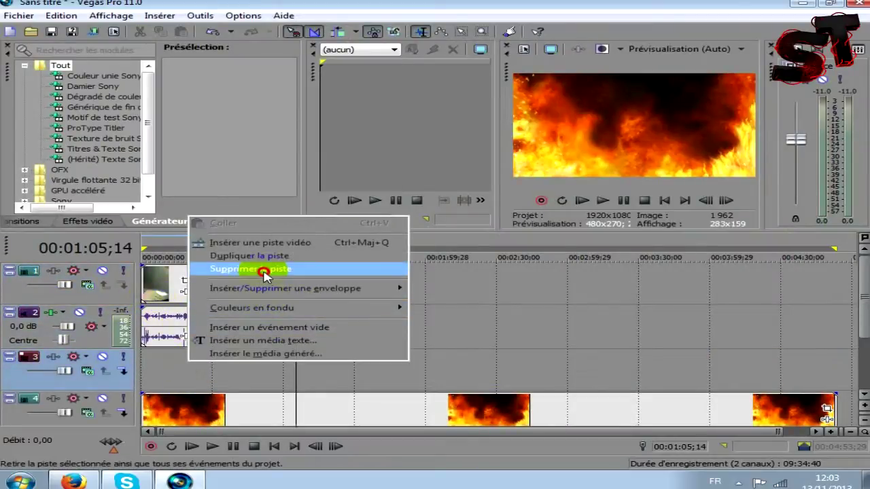
click(265, 270)
Step: Apply the 16:9 widescreen TV crop preset to the imported clip and rotate the crop frame so the speaker is upright
click(160, 316)
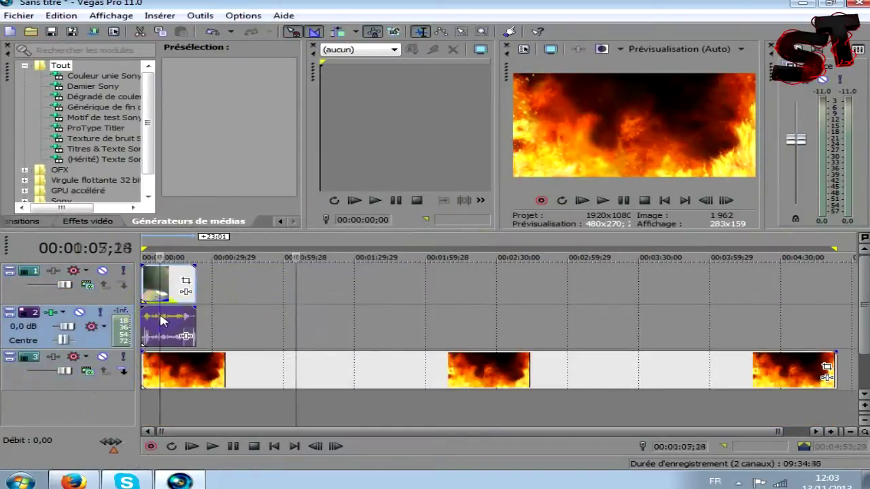
click(185, 286)
click(741, 189)
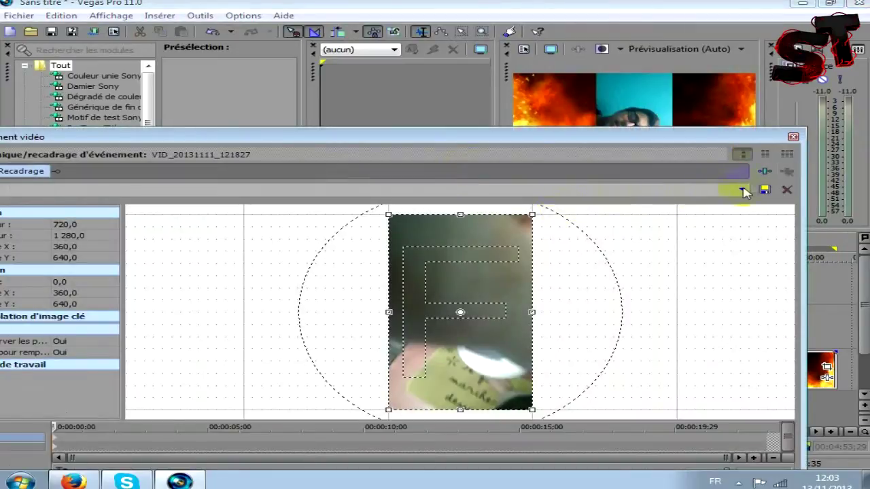
click(359, 227)
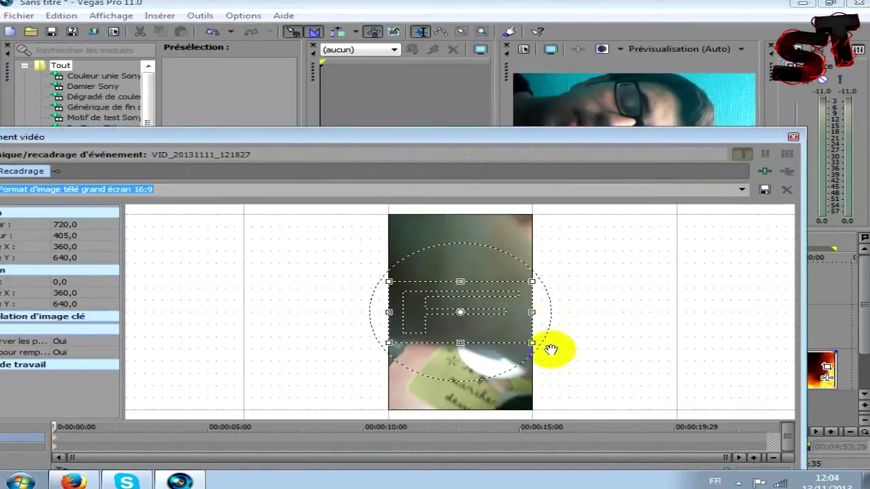
drag(536, 349, 346, 468)
drag(652, 149, 559, 211)
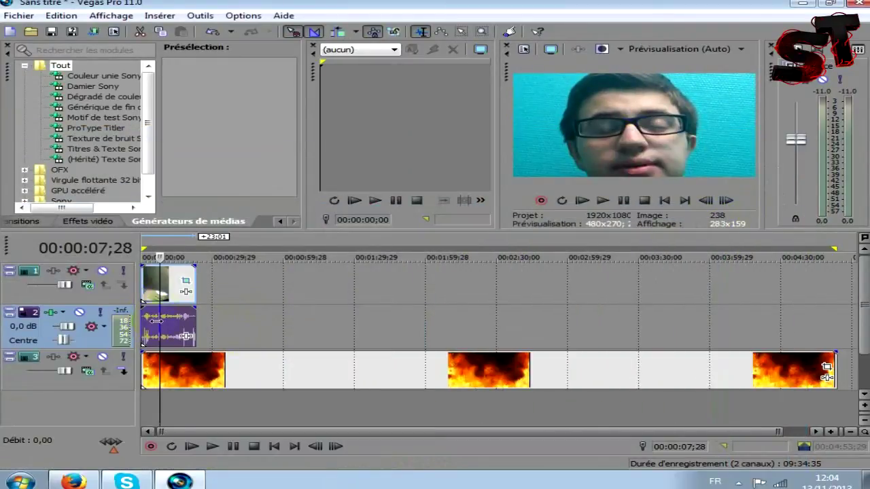
Step: Play the clip from the beginning, trim its start at 00:00:02;14, and align it to the timeline's beginning
key(ctrl+Home)
key(space)
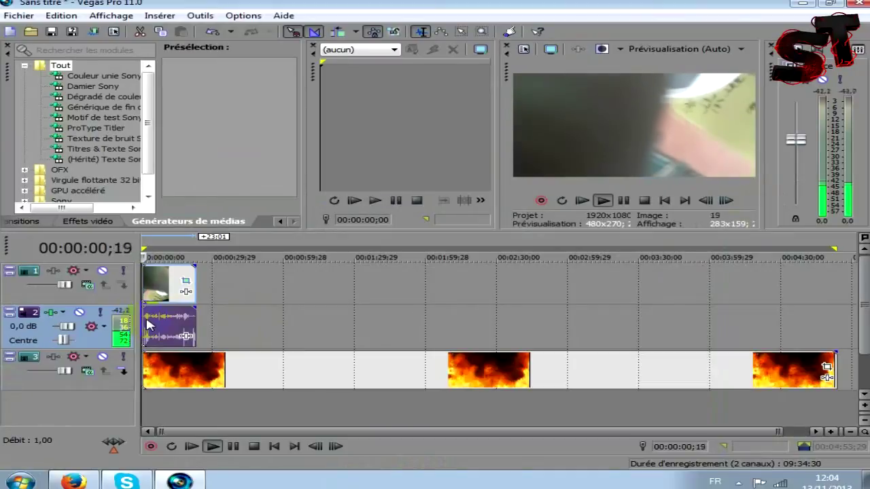
key(Return)
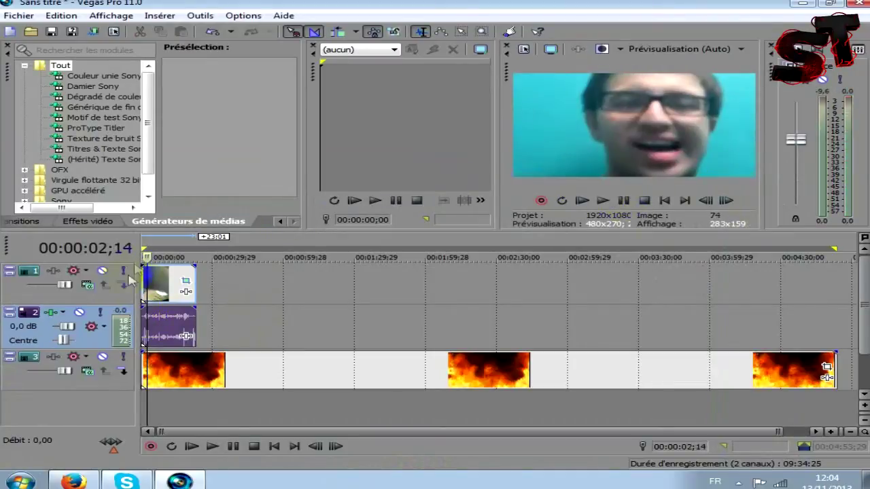
drag(139, 286, 139, 286)
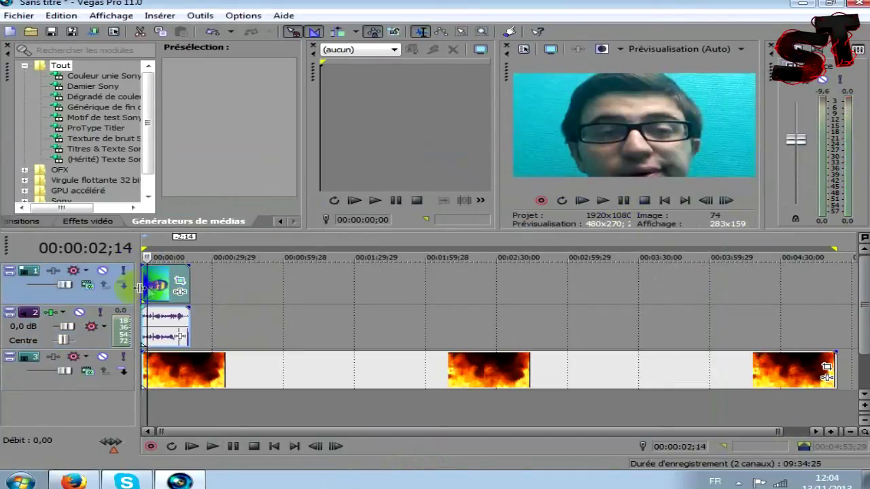
Step: Play back the trimmed clip and shorten the fire background to end with it
key(space)
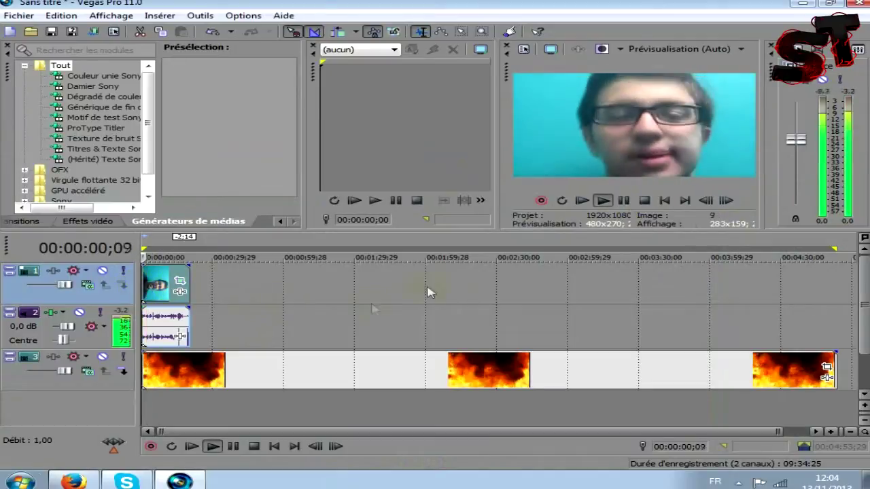
click(623, 202)
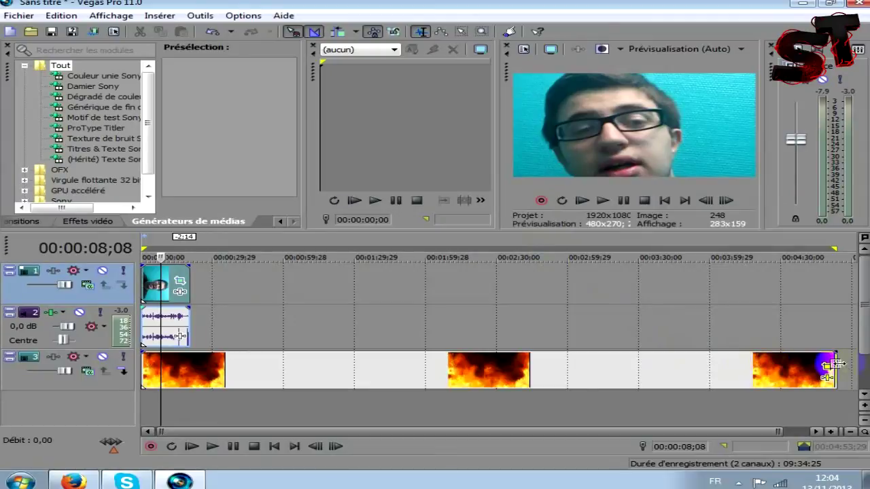
drag(835, 365, 205, 365)
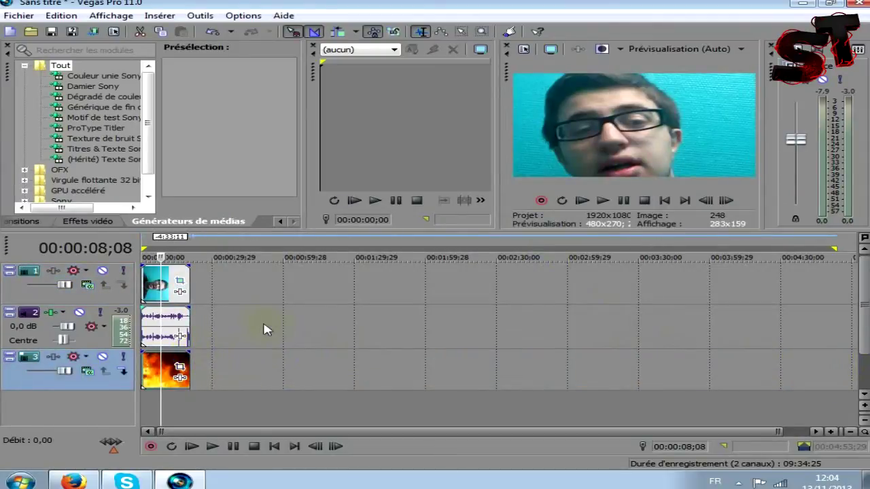
click(180, 292)
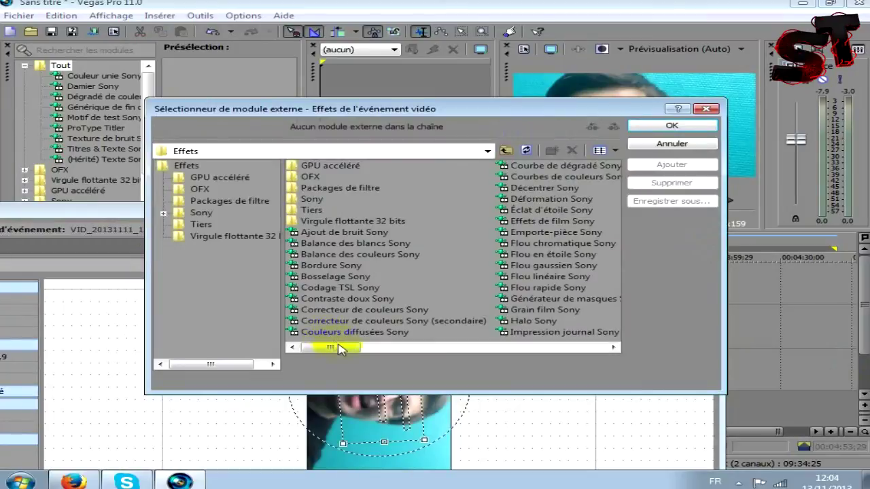
click(706, 143)
click(717, 210)
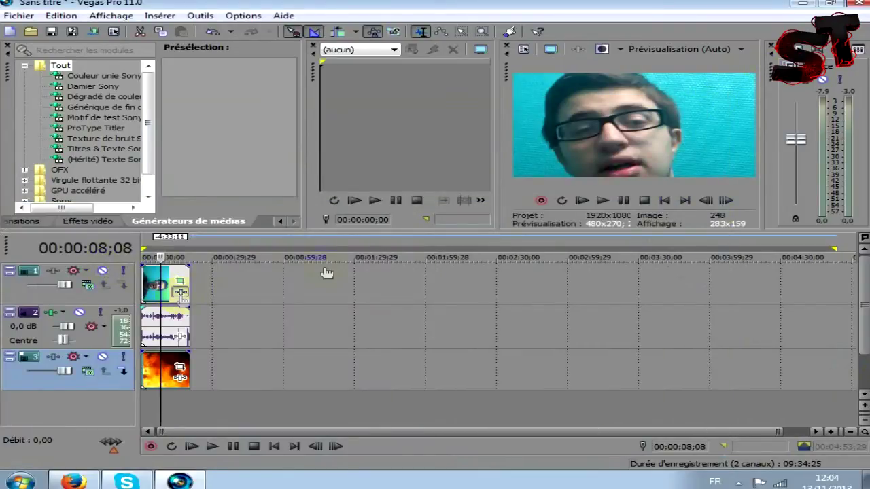
Step: Add the Incrustation en chrominance Sony (chroma key) effect to the speaker clip
click(181, 292)
click(356, 347)
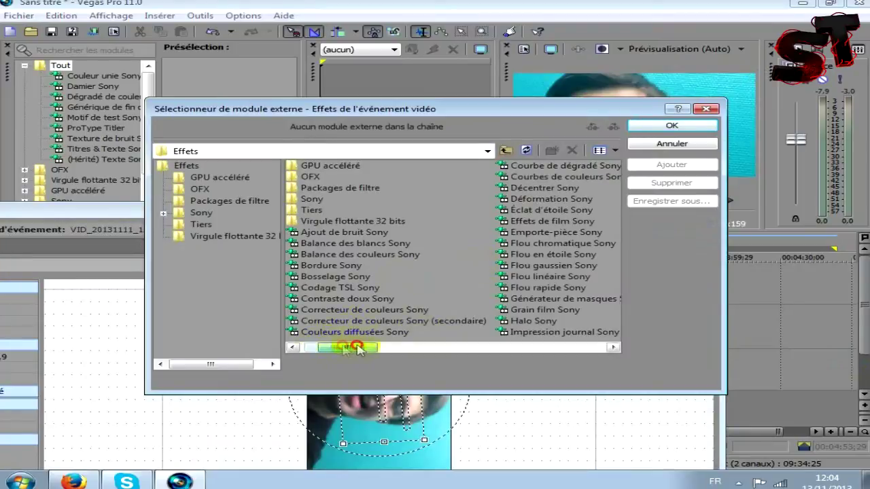
drag(356, 347, 400, 347)
click(544, 167)
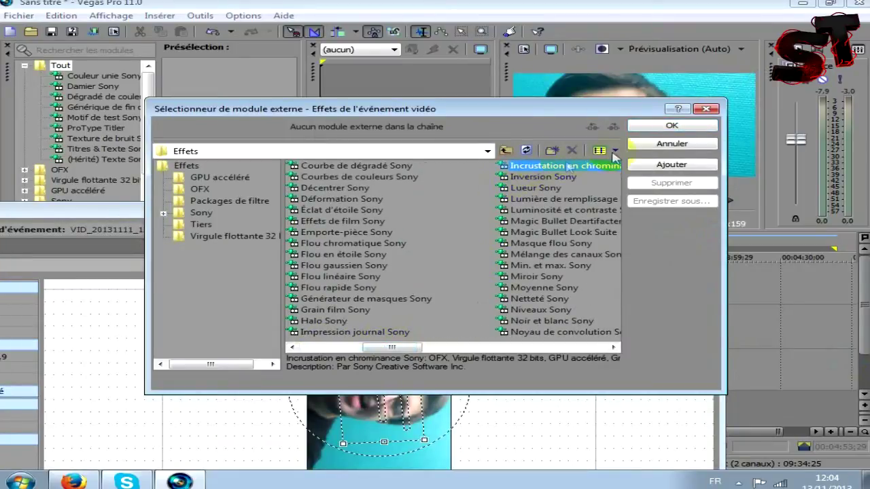
click(642, 122)
Step: Try the default blue key with a low threshold of 0,484 and a blur of 0,232, and play back the result
drag(292, 223, 404, 246)
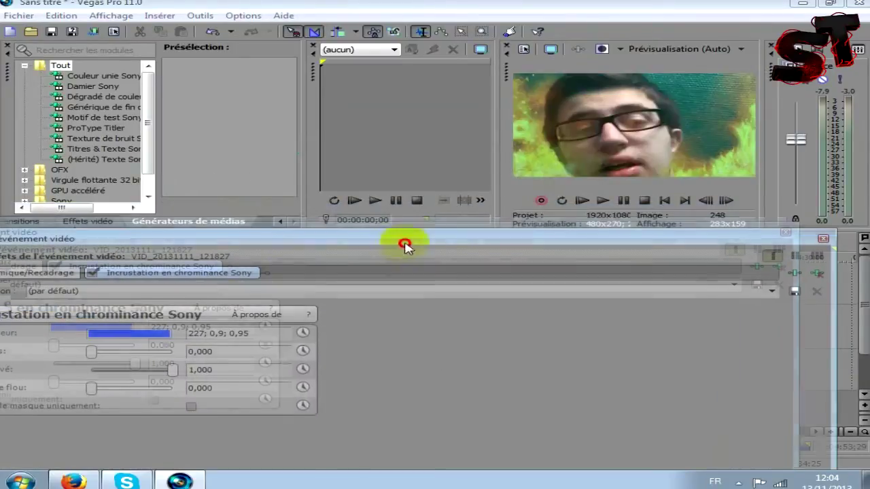
drag(92, 352, 134, 344)
drag(93, 390, 111, 392)
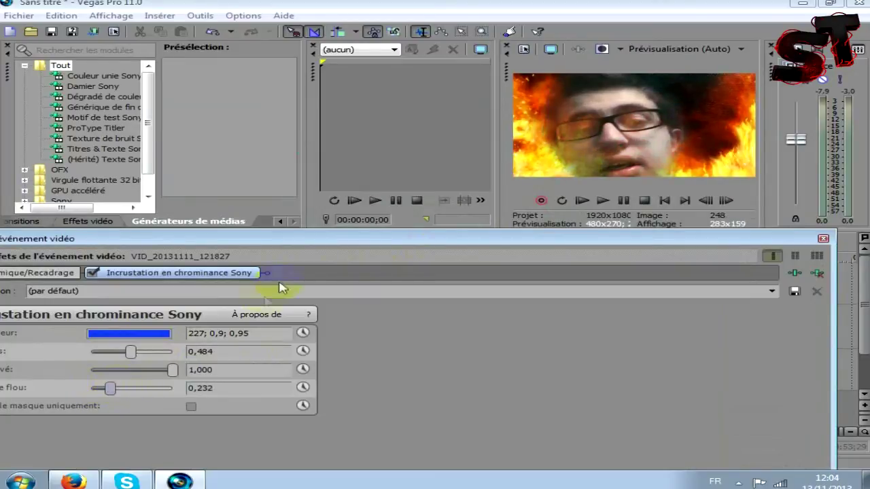
click(823, 238)
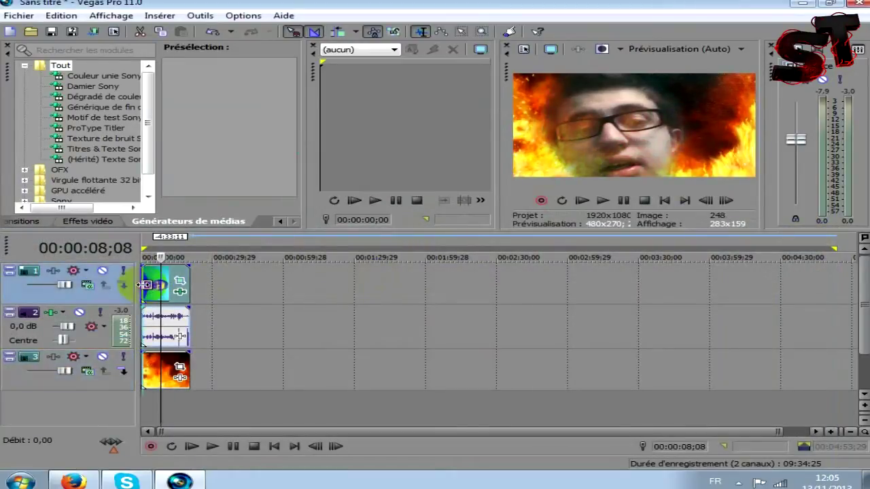
click(602, 200)
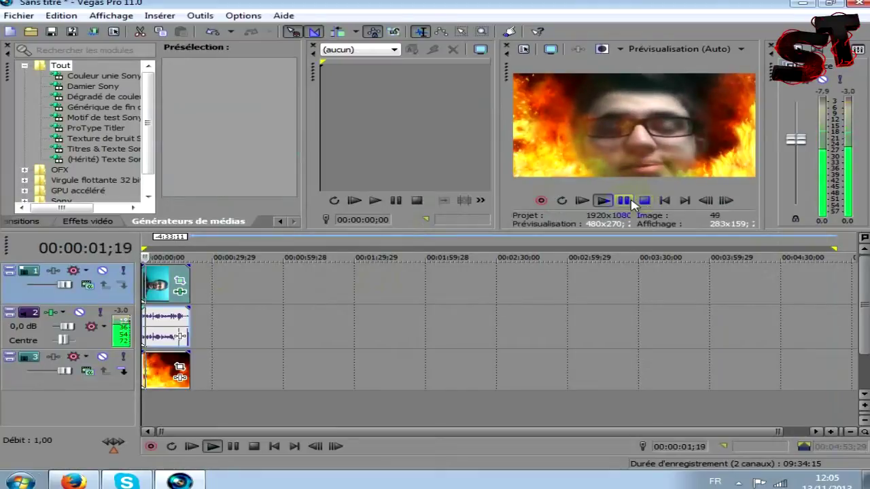
click(624, 201)
Step: Set the chroma key color to cyan (188; 1,0; 1,0), the low threshold to 0,705 and the blur amount to 0,400
click(180, 292)
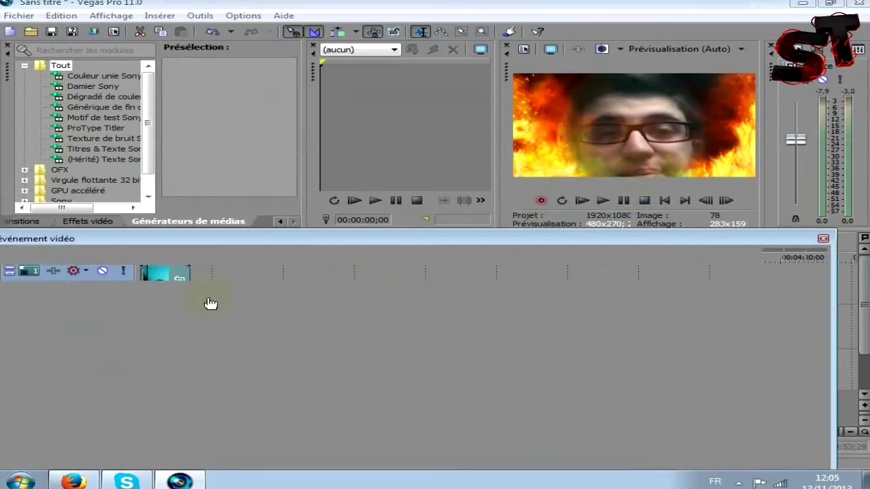
click(146, 331)
click(194, 399)
mouse_move(161, 346)
mouse_down()
mouse_move(168, 340)
mouse_move(138, 352)
mouse_move(149, 351)
mouse_up()
click(466, 331)
drag(109, 389, 120, 389)
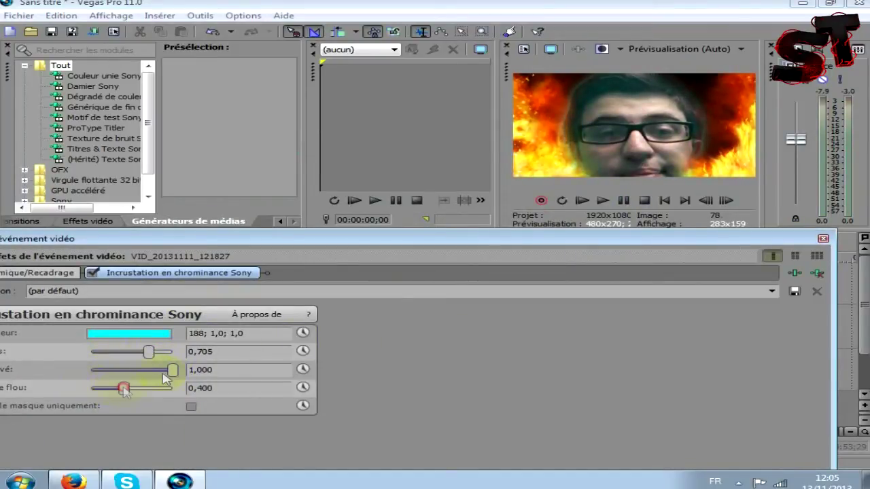
click(822, 239)
Step: Play back the keyed clip over the fire and review the chroma key effect's settings
click(603, 200)
click(625, 201)
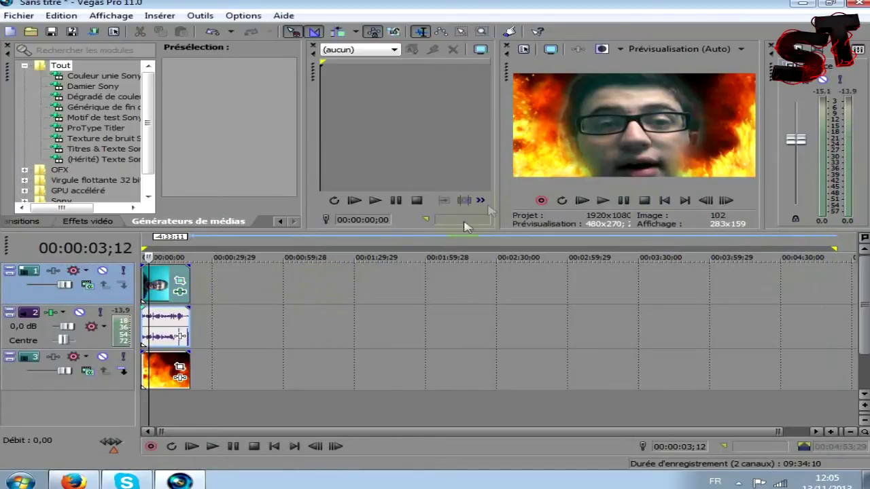
click(180, 292)
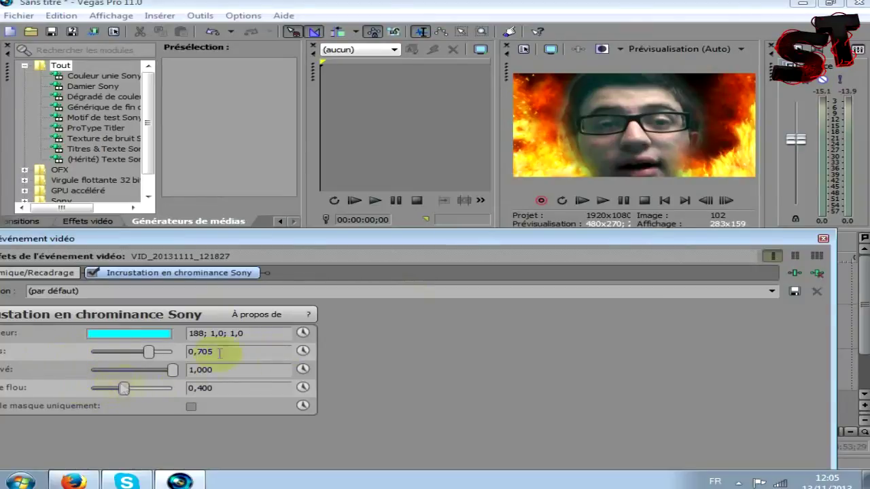
click(822, 239)
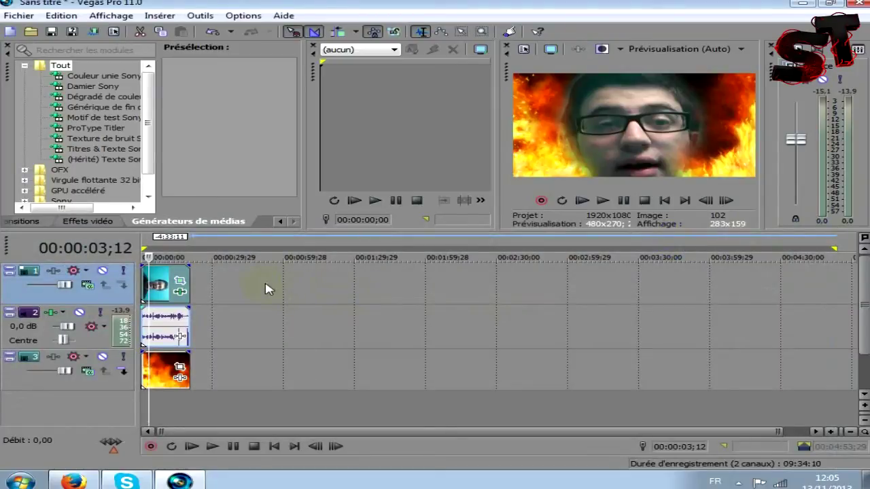
Step: Play a moment of the keyed speaker clip over the fire and delete the clip from track 1
key(space)
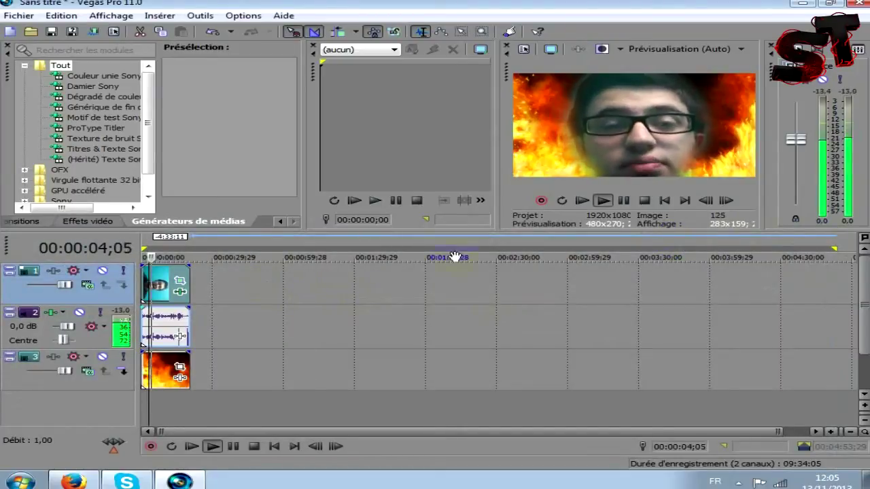
click(645, 200)
right_click(158, 282)
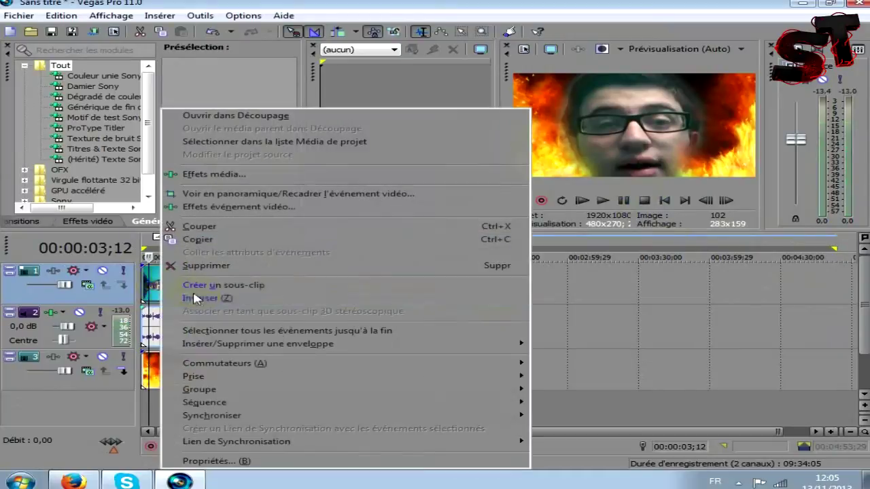
click(200, 262)
Step: Add the desktop video P1000618 to the timeline above the fire and extend the fire clip to the video's end
click(802, 4)
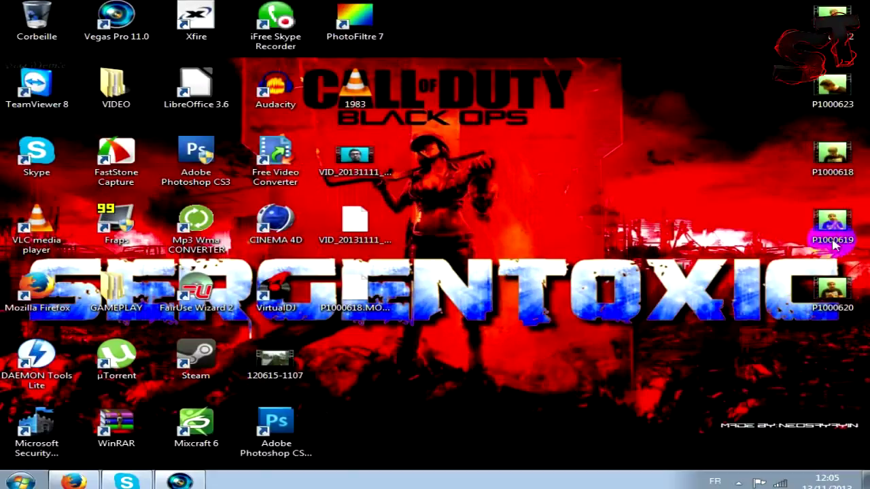
double_click(828, 165)
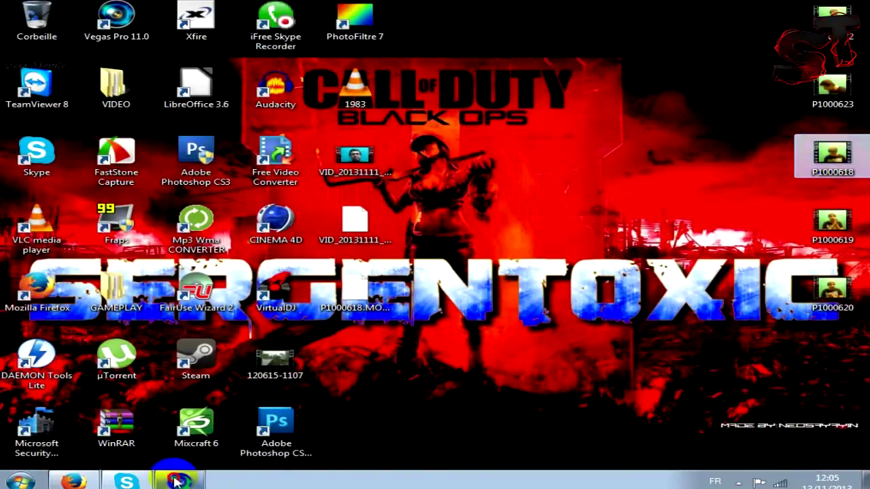
click(176, 481)
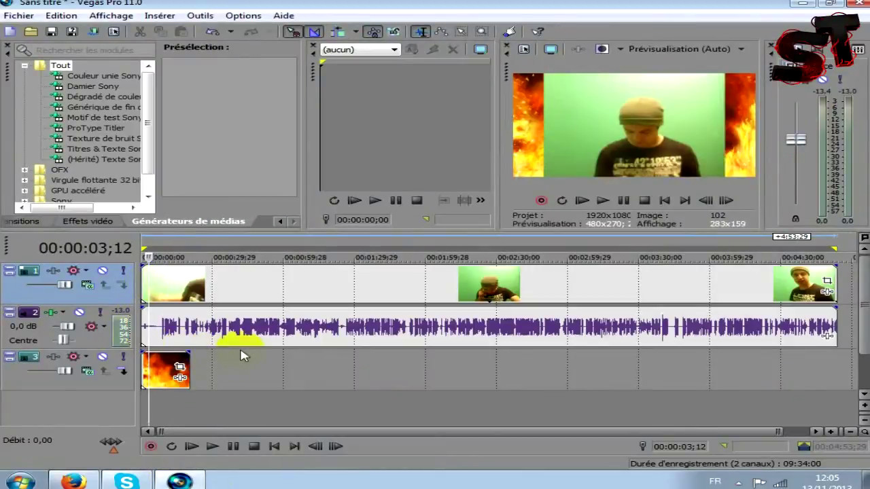
drag(189, 367, 833, 363)
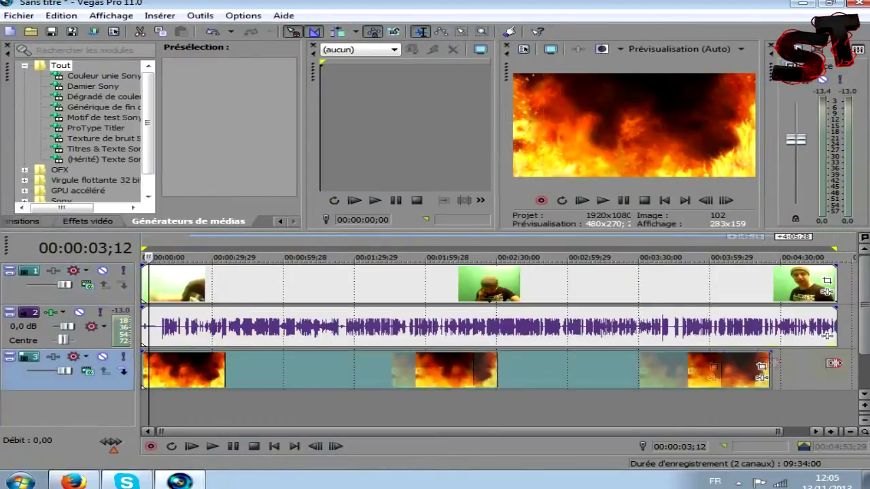
Step: Examine frames at several points along the green-backdrop clip, ending at 00:01:00;12
click(231, 328)
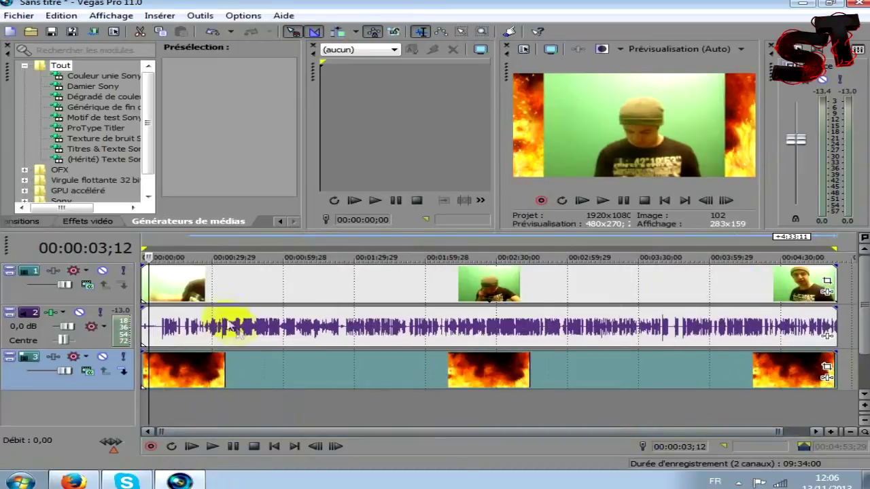
click(226, 311)
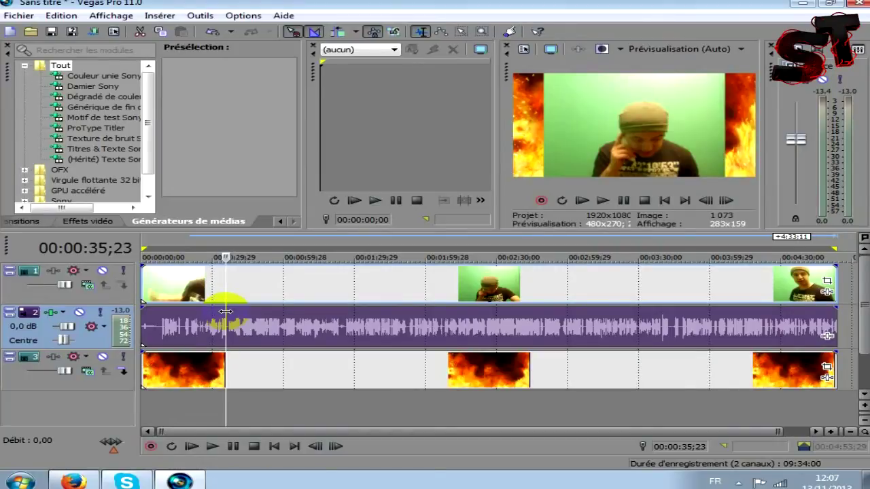
click(285, 291)
click(390, 289)
click(239, 293)
click(316, 293)
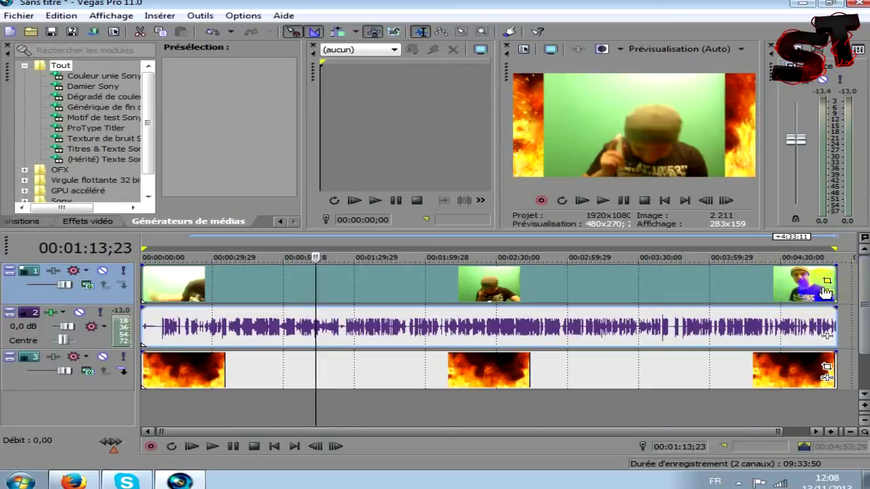
click(284, 288)
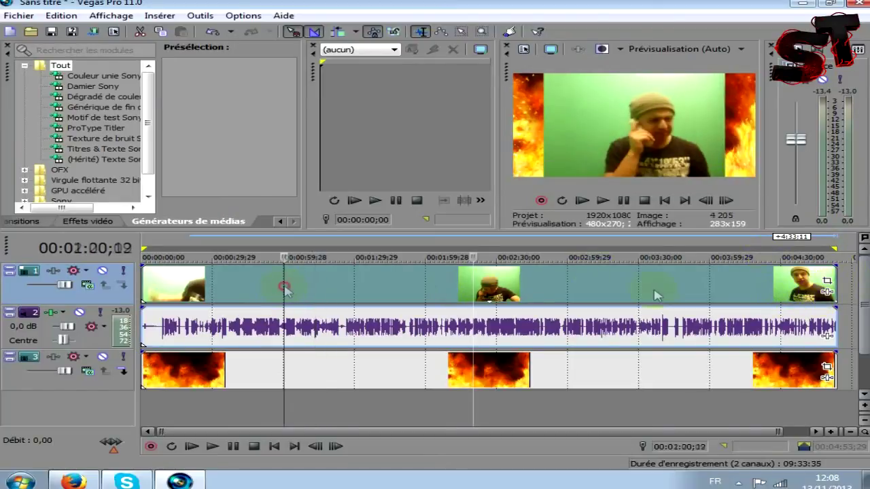
Step: Crop the P1000618 clip with the pan/crop preset Format d'image télé grand écran 16:9
click(828, 297)
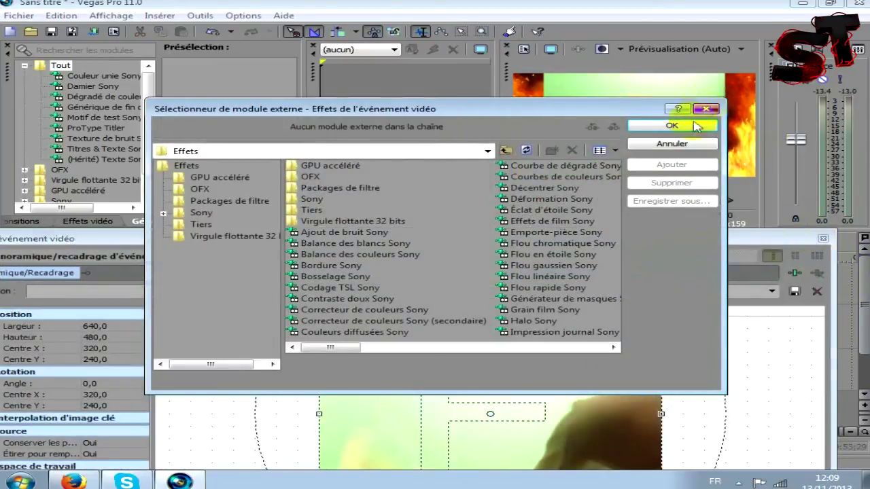
key(Escape)
click(772, 291)
click(233, 330)
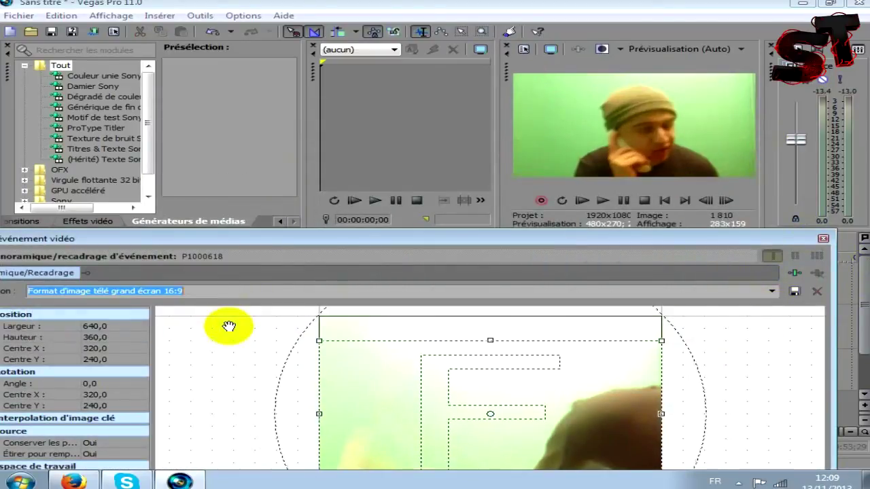
click(823, 238)
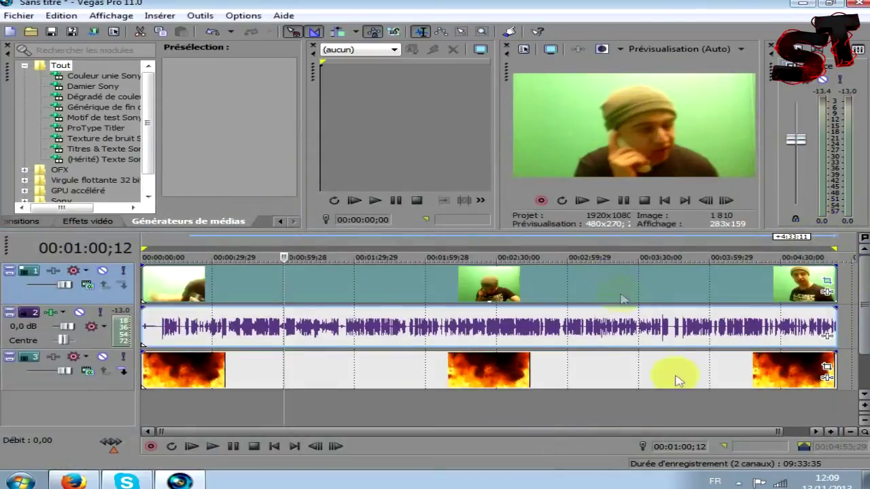
Step: Add the Incrustation en chrominance Sony (chroma key) effect to the P1000618 clip
click(829, 295)
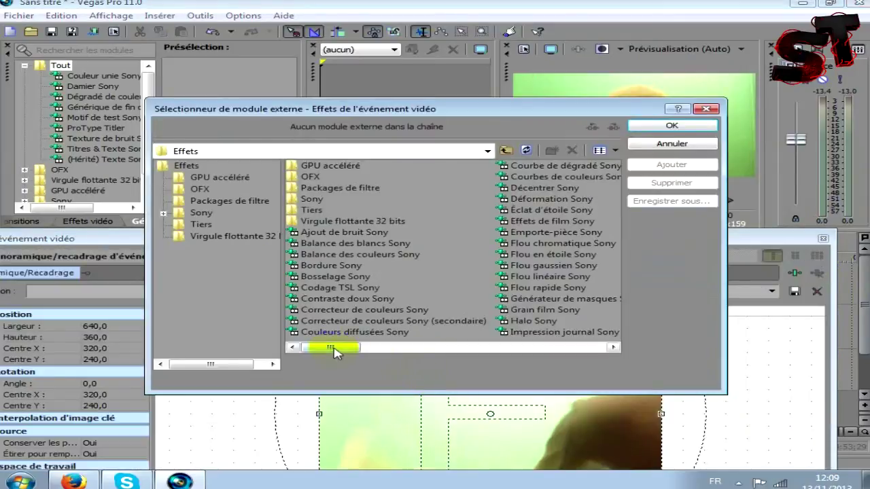
drag(325, 348, 385, 349)
click(557, 166)
click(669, 165)
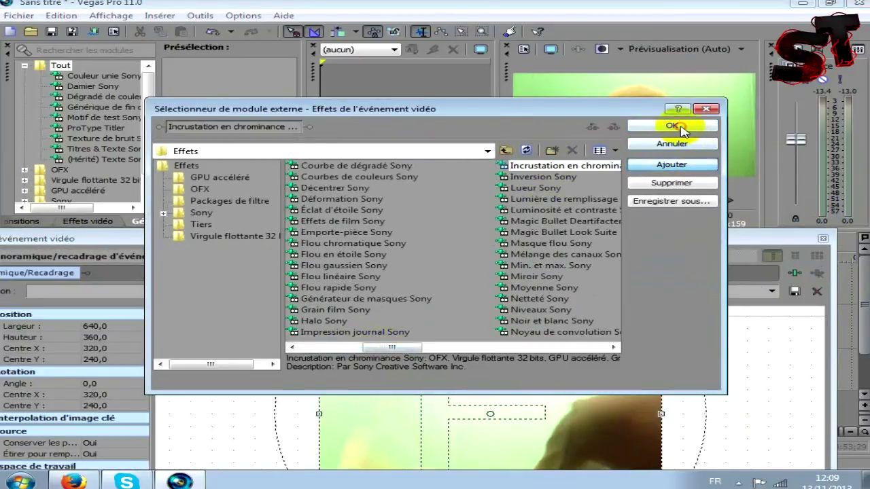
click(671, 126)
Step: Set the chroma key color to the backdrop's green, raise the low threshold and add some blur
click(139, 334)
click(95, 352)
drag(95, 352, 3, 346)
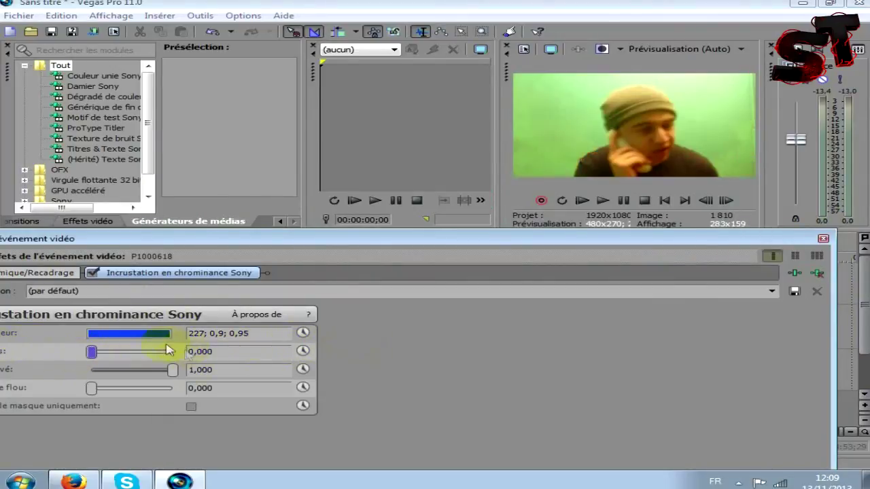
click(163, 334)
drag(194, 385, 195, 400)
drag(152, 347, 466, 307)
click(466, 307)
drag(88, 351, 240, 351)
drag(93, 388, 121, 389)
Step: Close the effect settings and play back the keyed green-backdrop clip over the fire from 00:01:09;13
click(823, 238)
key(space)
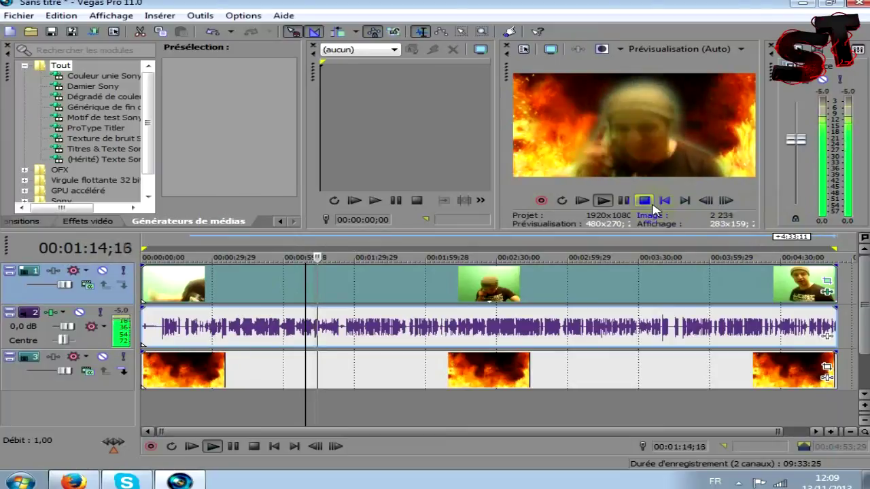
click(644, 200)
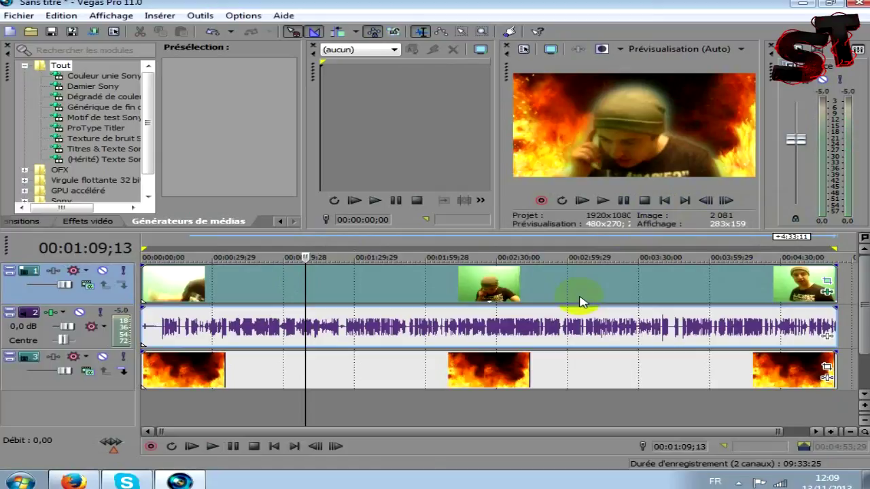
click(739, 482)
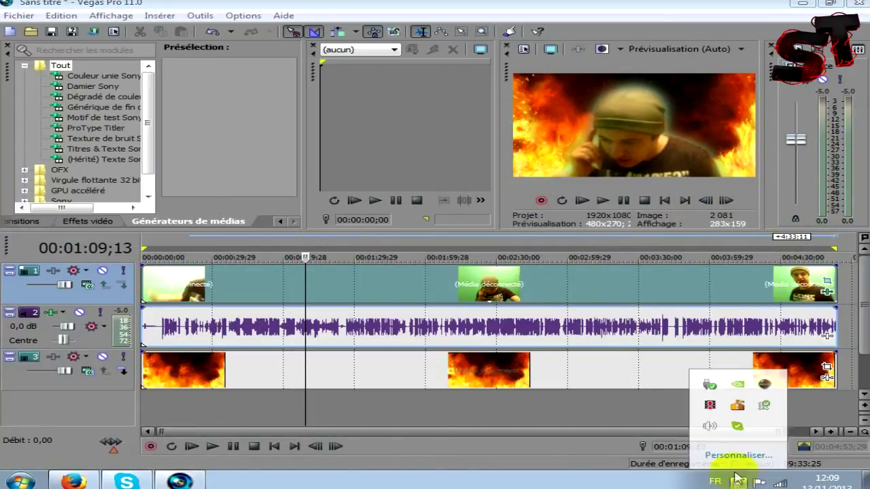
click(714, 408)
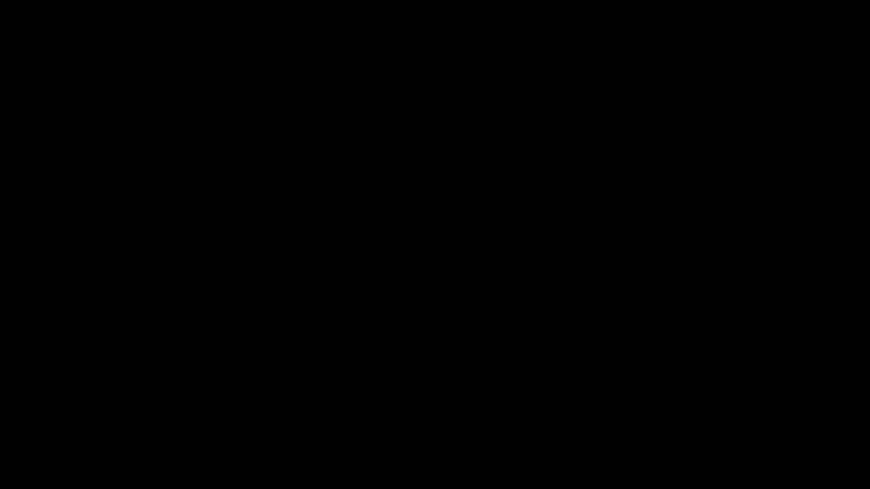